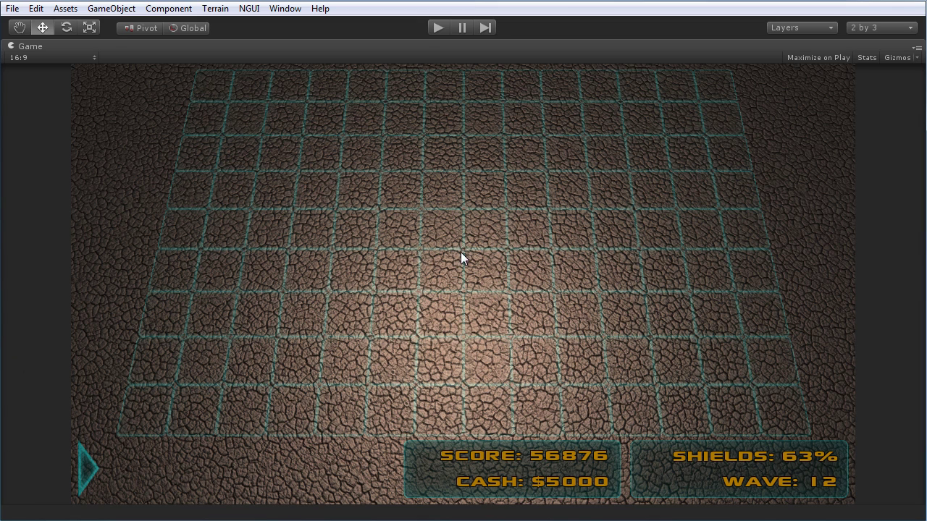
- Run the game scene, test expanding and collapsing the build icon panel with its arrow several times, and stop playback
click(439, 32)
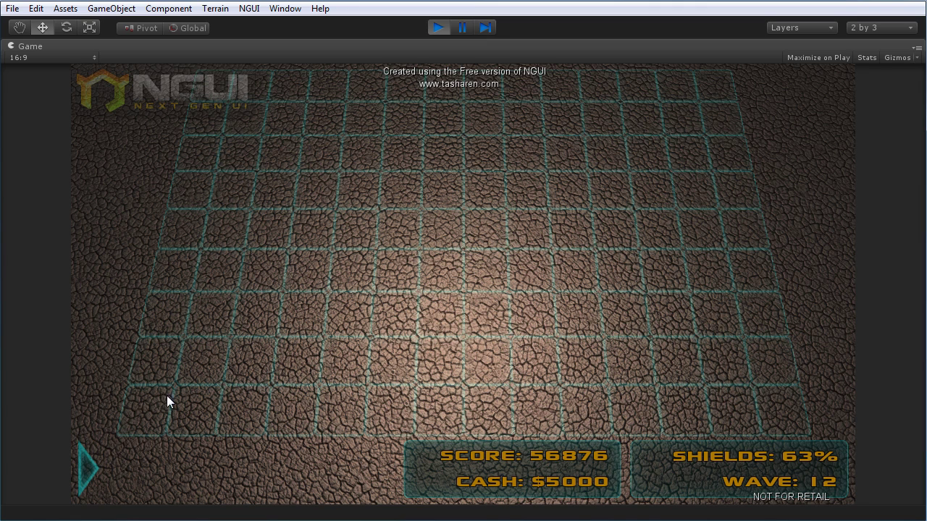
click(90, 466)
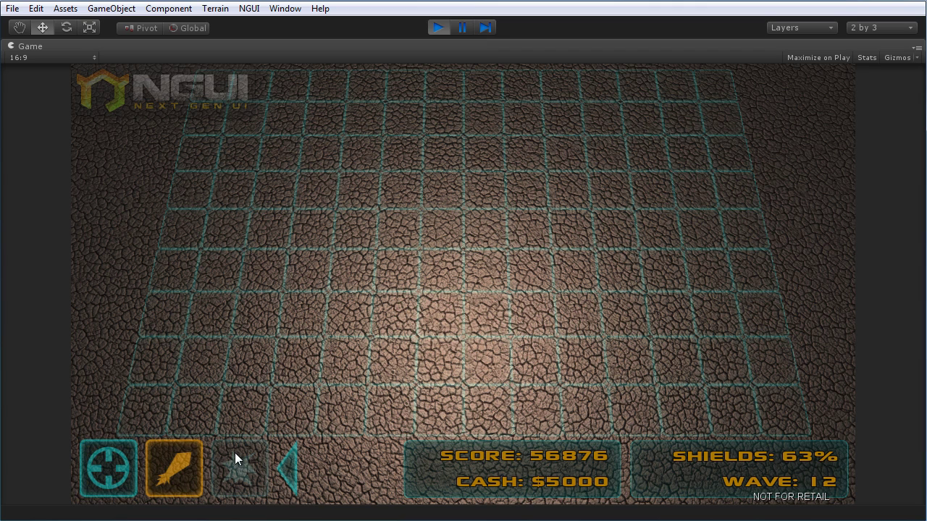
click(287, 469)
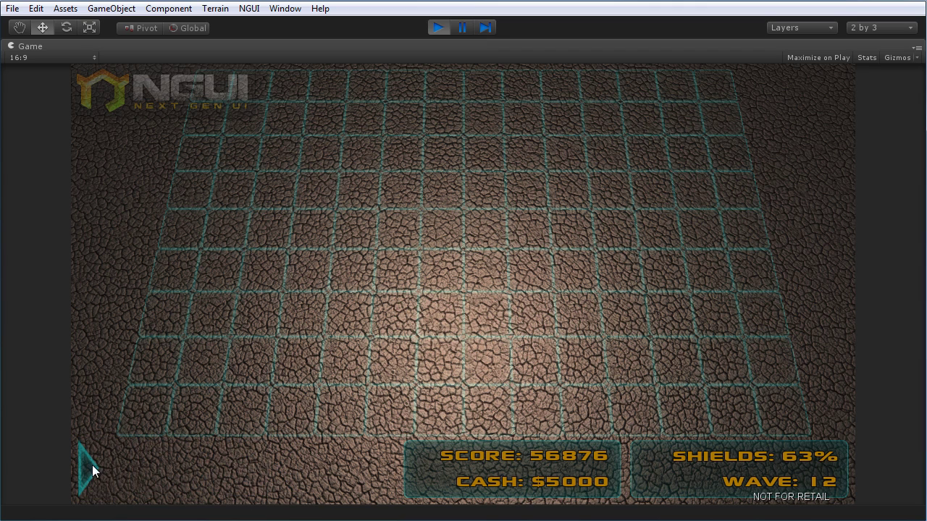
click(89, 466)
click(289, 468)
click(92, 471)
click(288, 470)
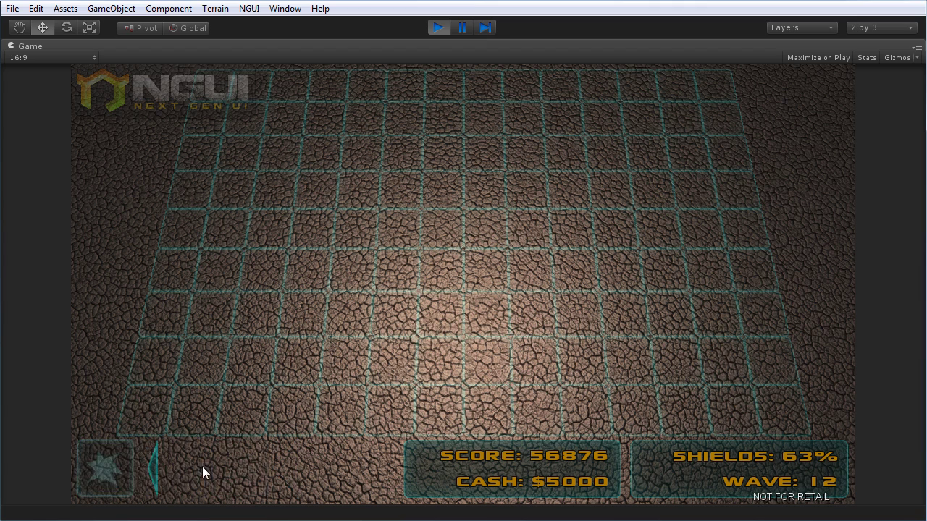
click(89, 471)
click(292, 470)
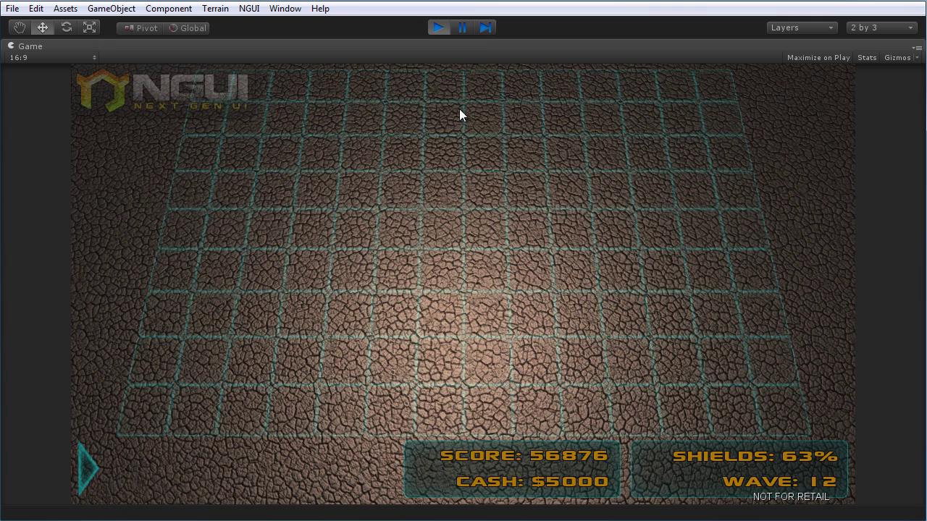
click(438, 27)
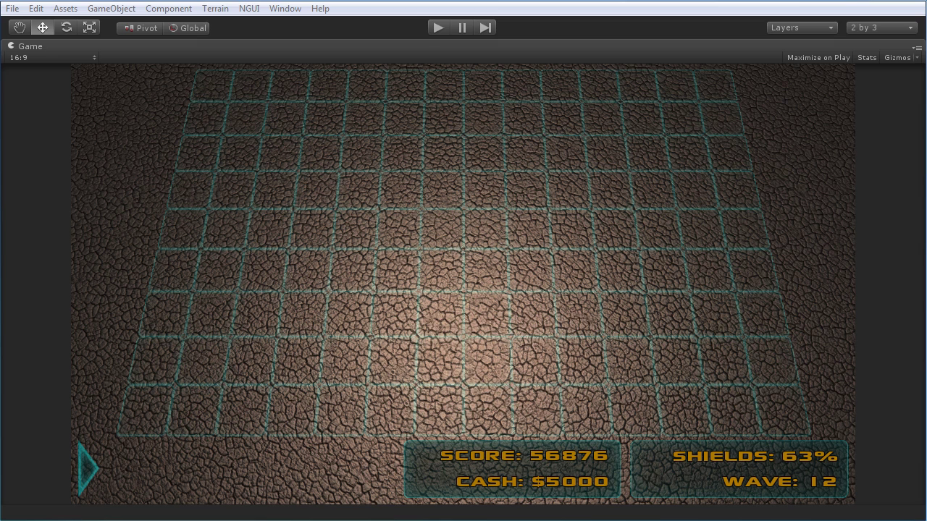
- Switch to the browser, return to the Google results for "ngui free version", and open the "NGUI: Free Edition" forum thread
key(alt+Tab)
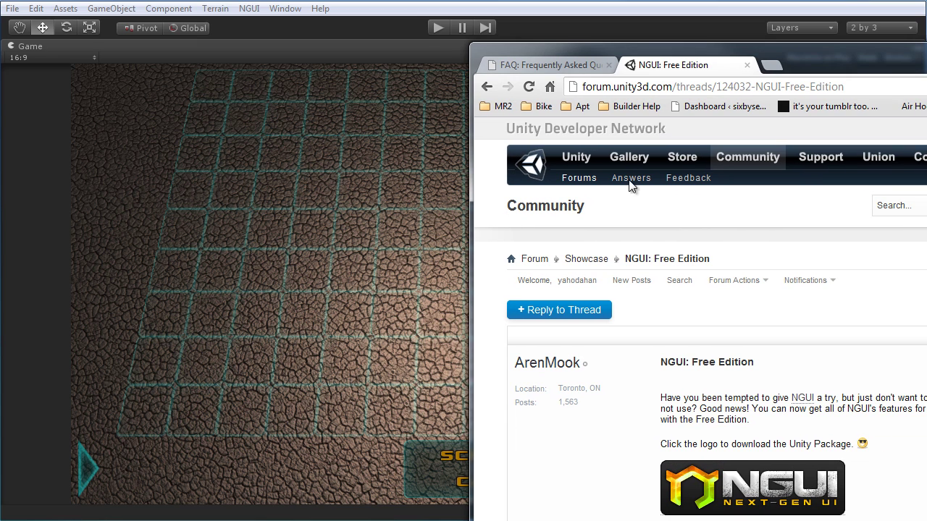
drag(659, 69, 662, 42)
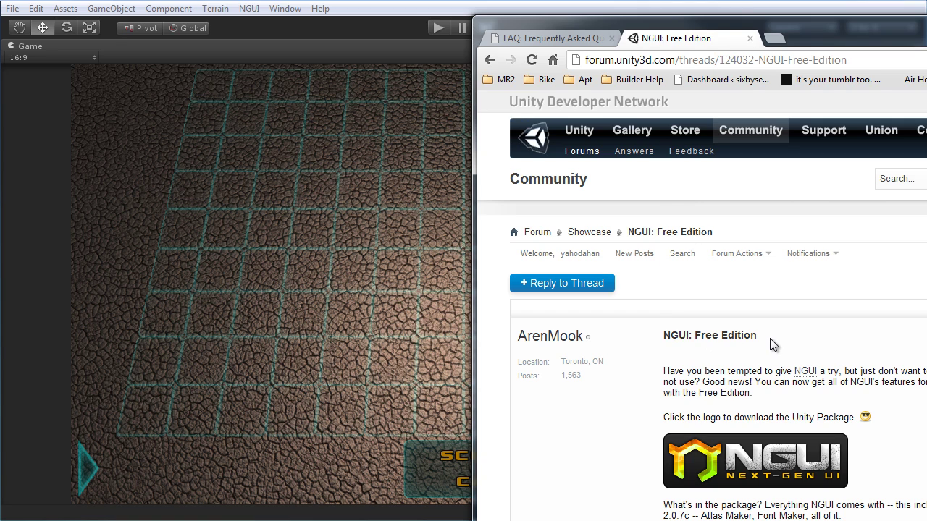
click(490, 59)
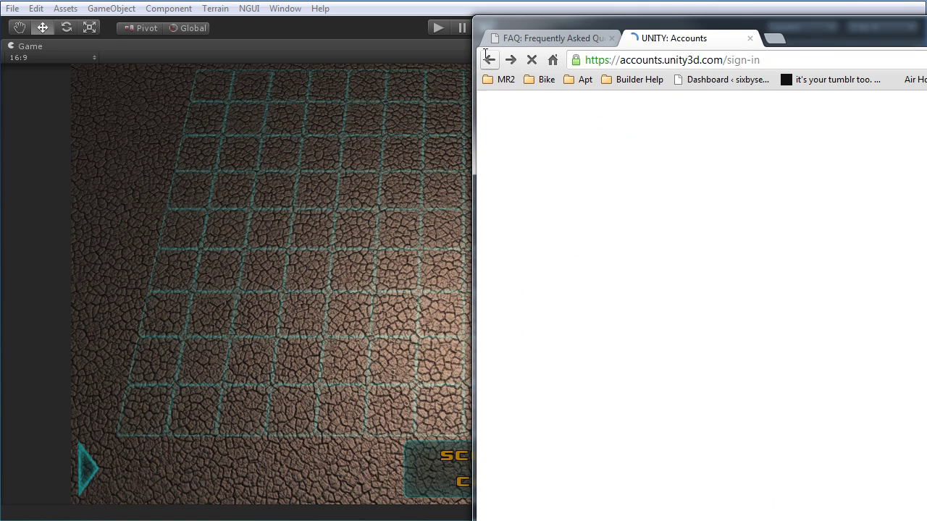
click(490, 59)
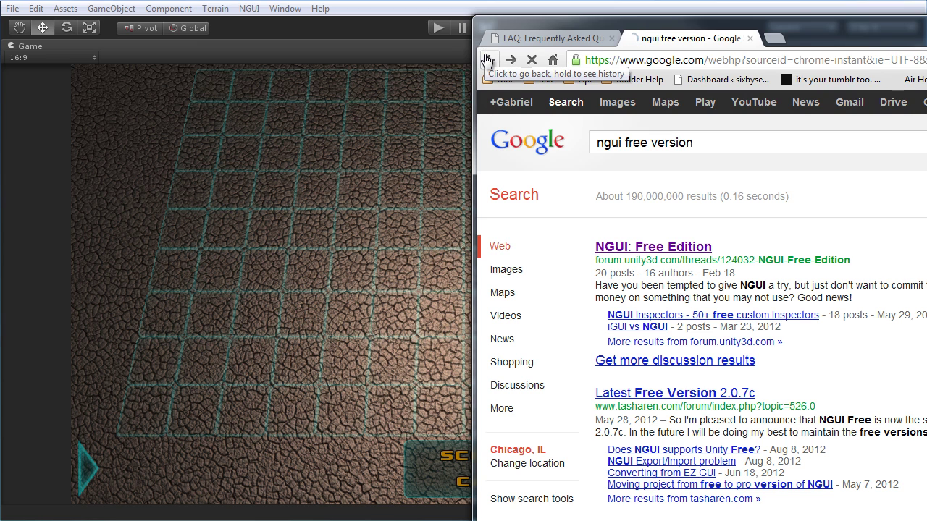
drag(596, 143, 753, 148)
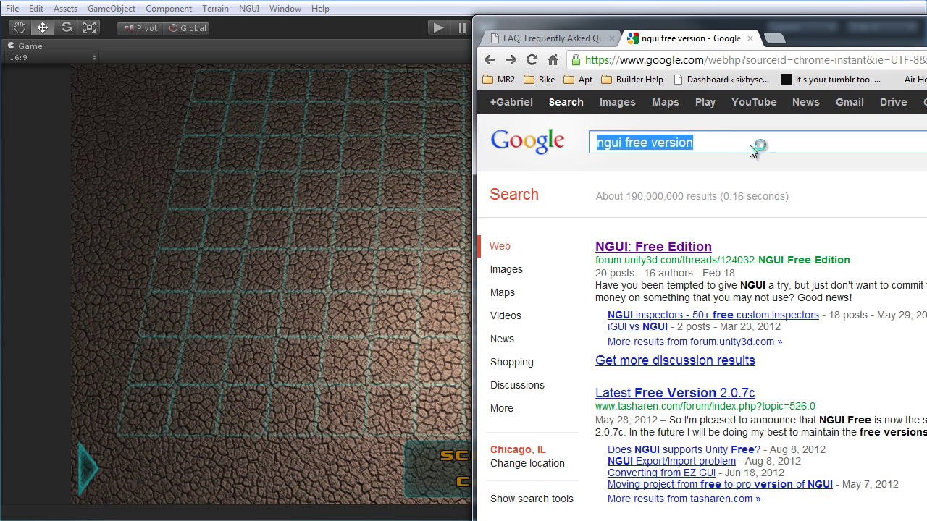
click(670, 248)
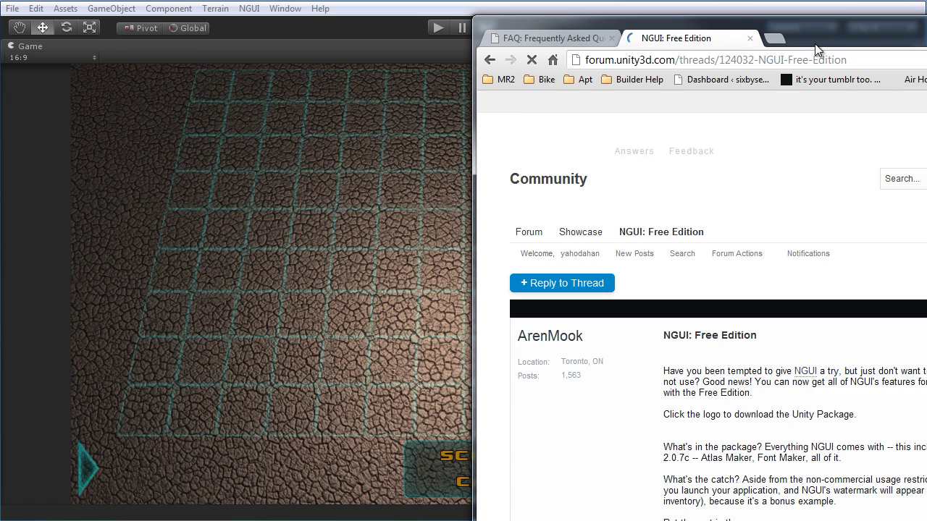
- Download the free NGUI Unity package through the NGUI logo in the forum post
drag(898, 30, 792, 0)
scroll(762, 408, down, 1)
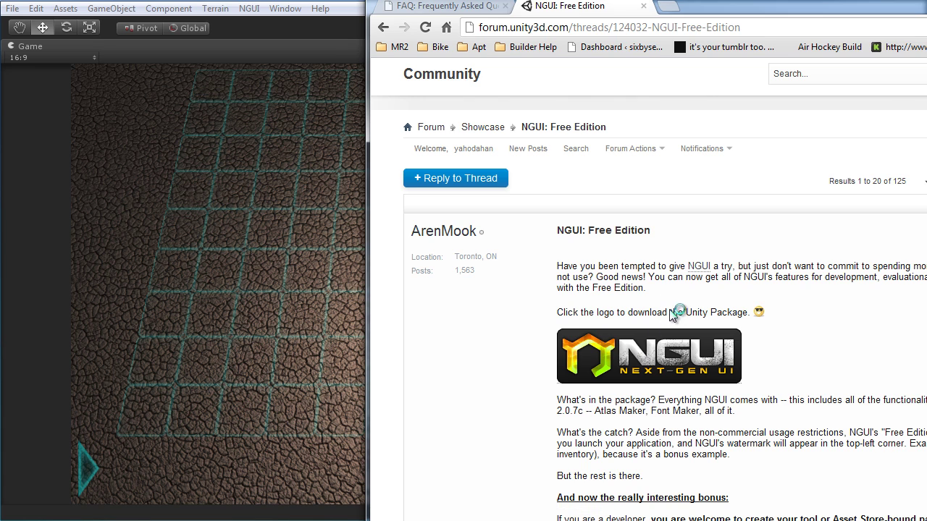
click(671, 364)
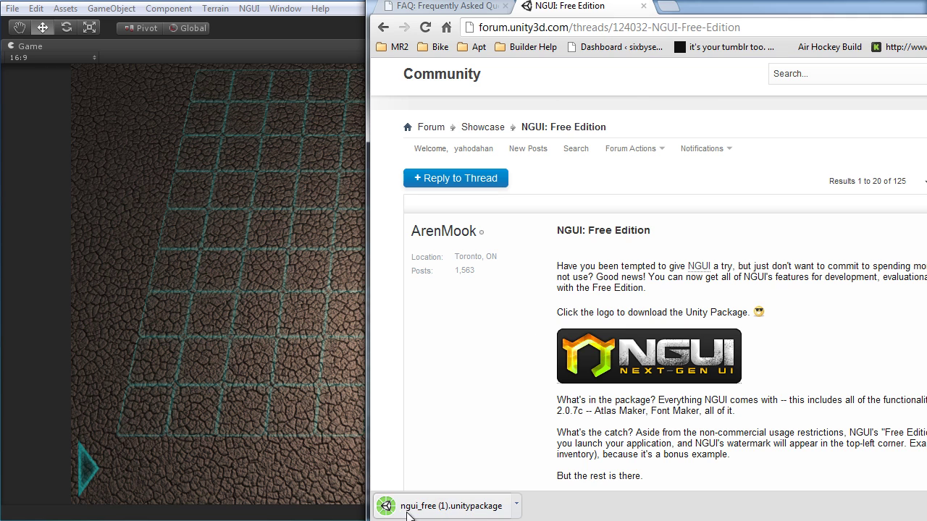
- Import all items of the downloaded ngui_free package into the Unity project and expand the NGUI folder
drag(751, 9, 926, 9)
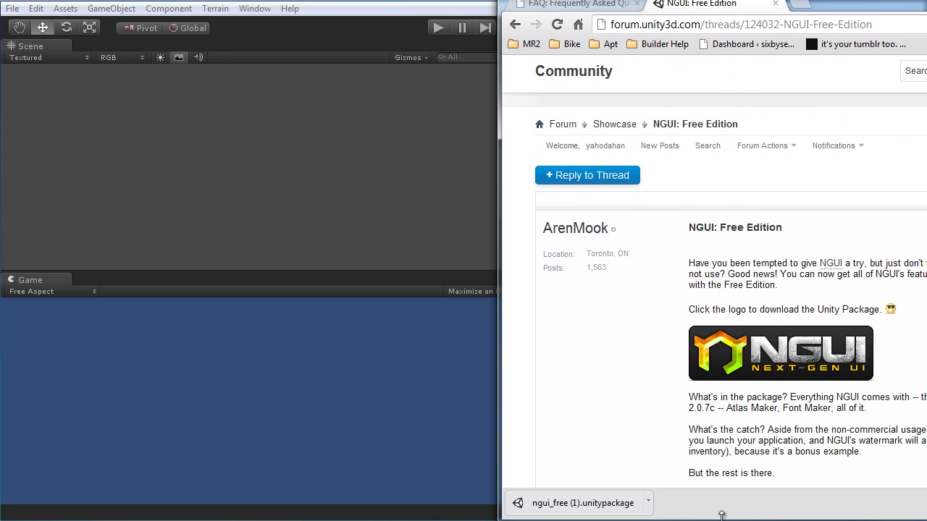
click(543, 472)
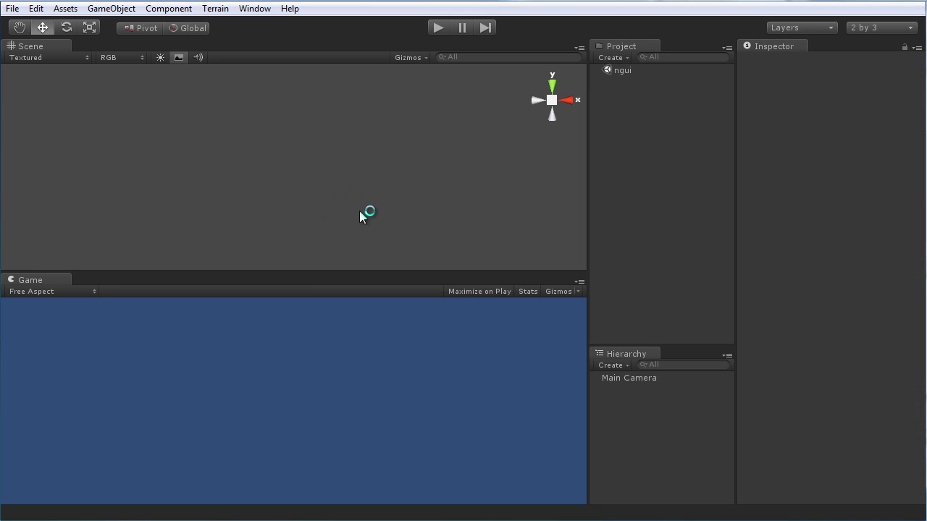
scroll(540, 204, down, 3)
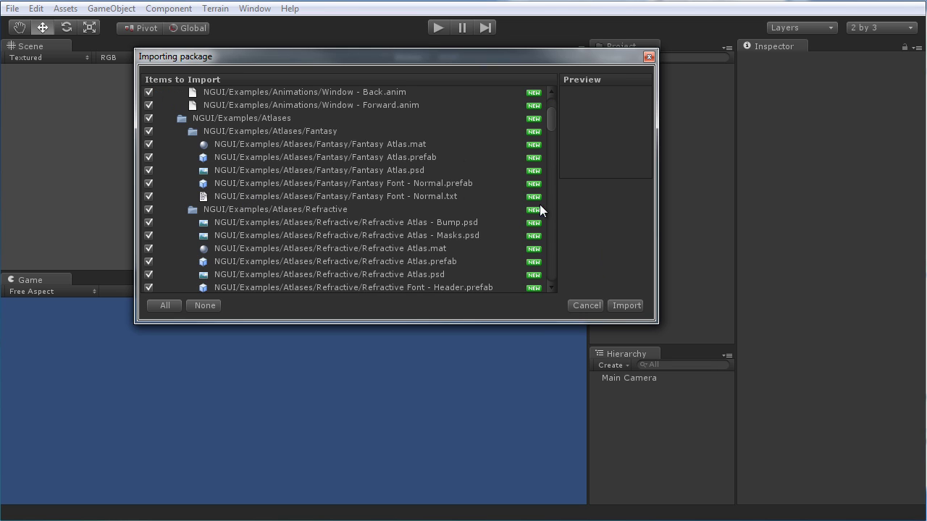
click(624, 308)
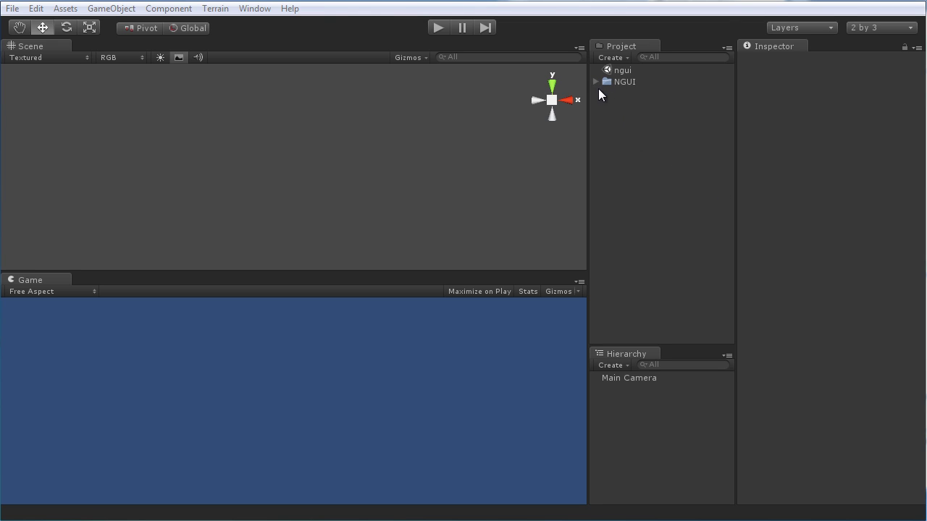
click(594, 81)
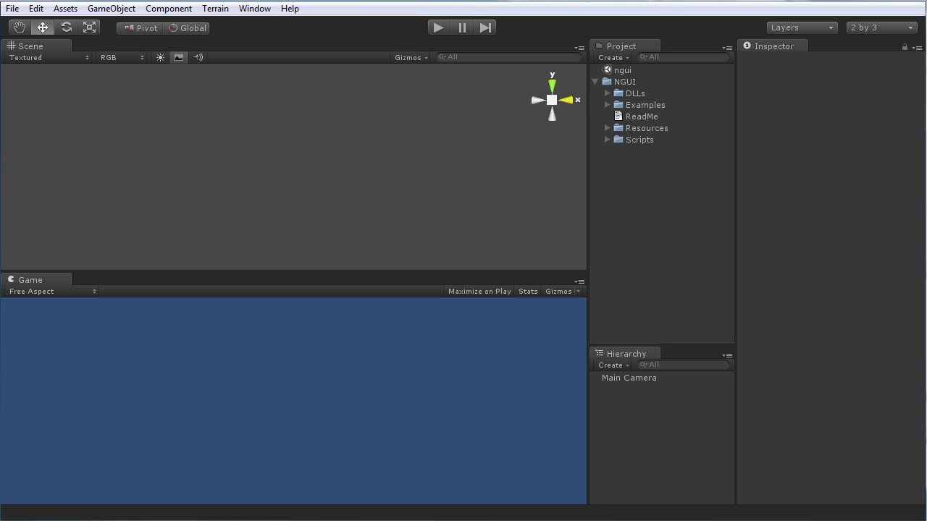
- Switch to the browser and examine the Tasharen NGUI forum's FAQ answer on using NGUI with Javascript
key(alt+Tab)
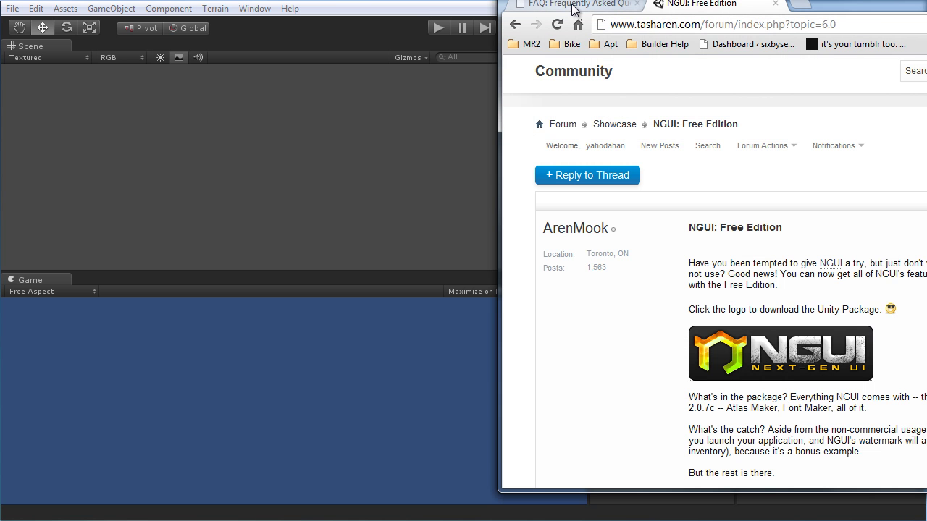
click(575, 6)
scroll(685, 258, up, 3)
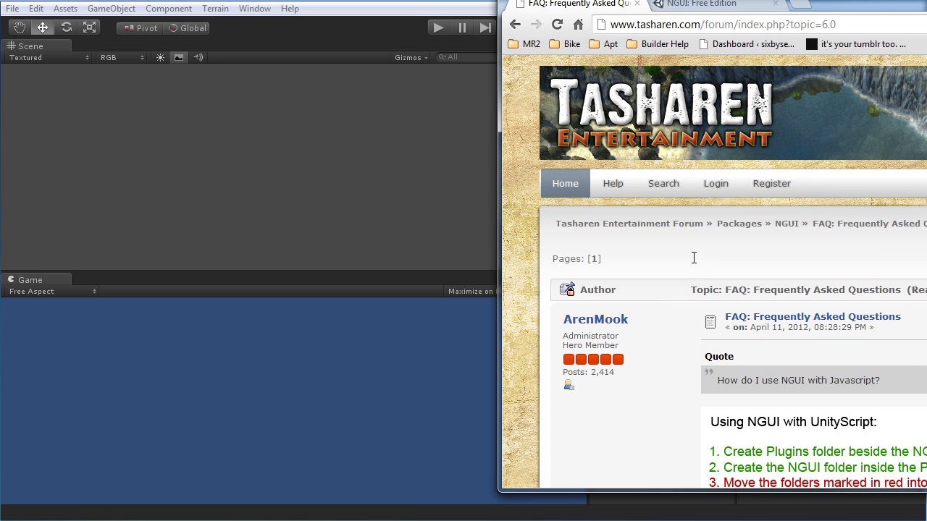
drag(709, 25, 898, 27)
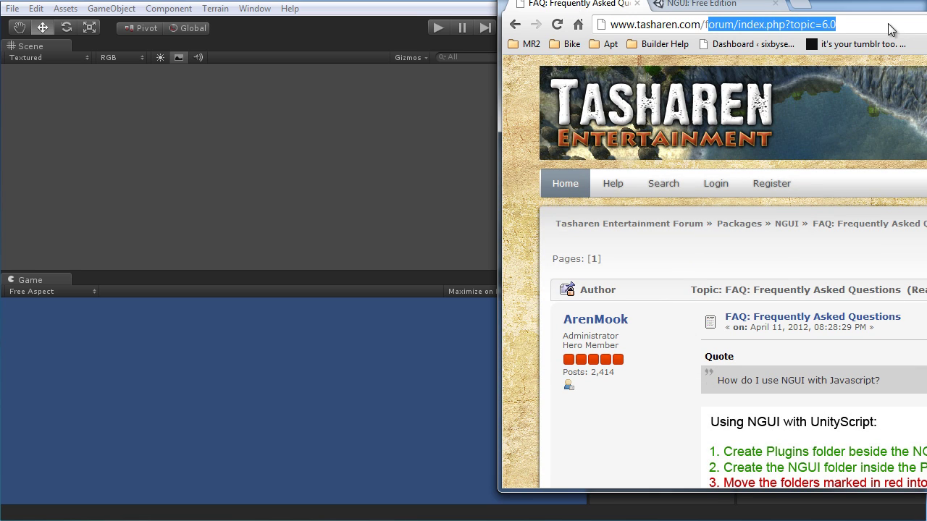
click(516, 24)
scroll(770, 310, down, 2)
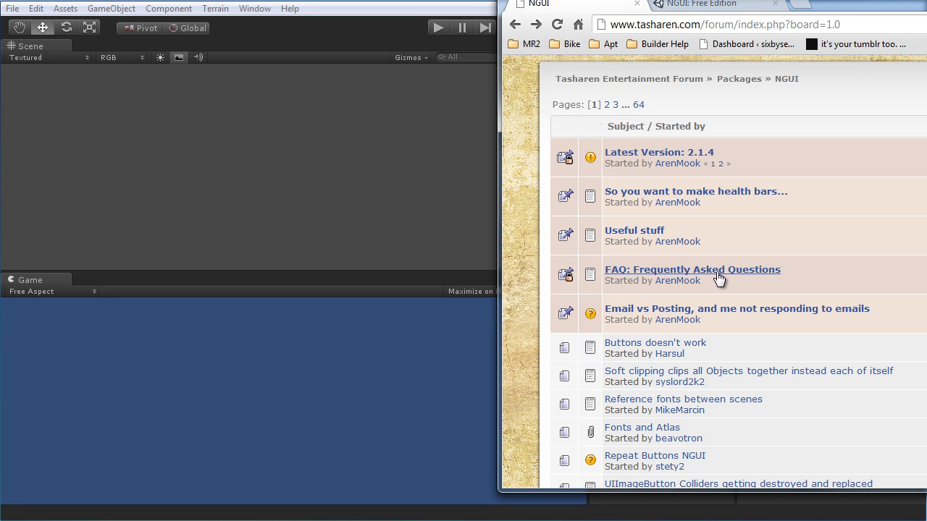
click(647, 269)
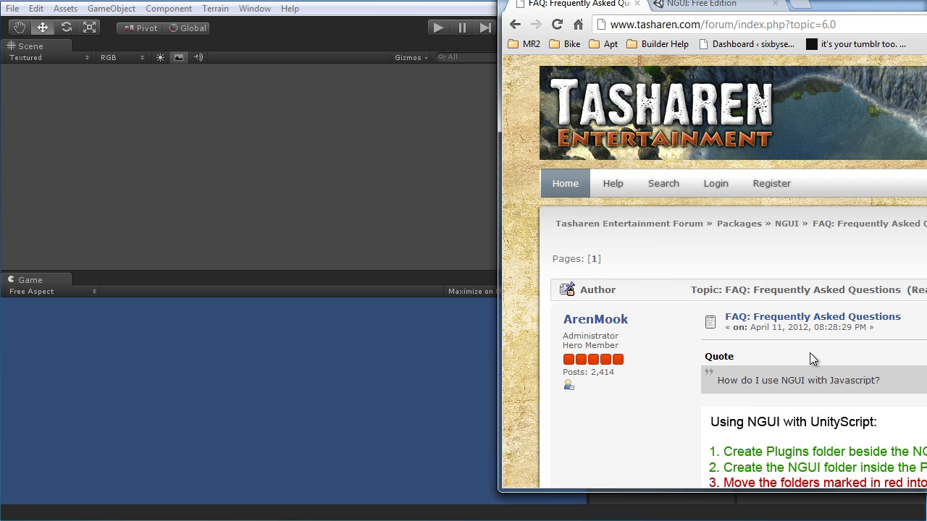
scroll(810, 358, down, 3)
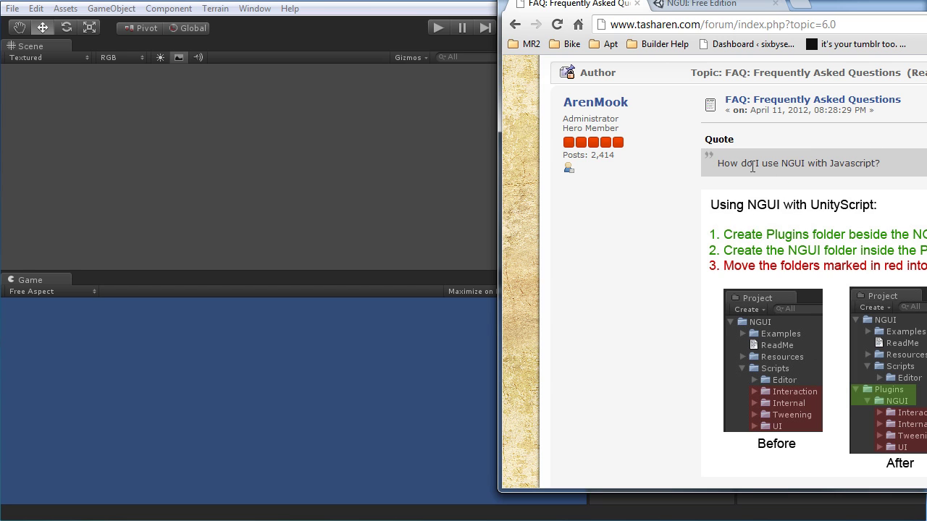
drag(716, 163, 905, 198)
scroll(920, 304, down, 1)
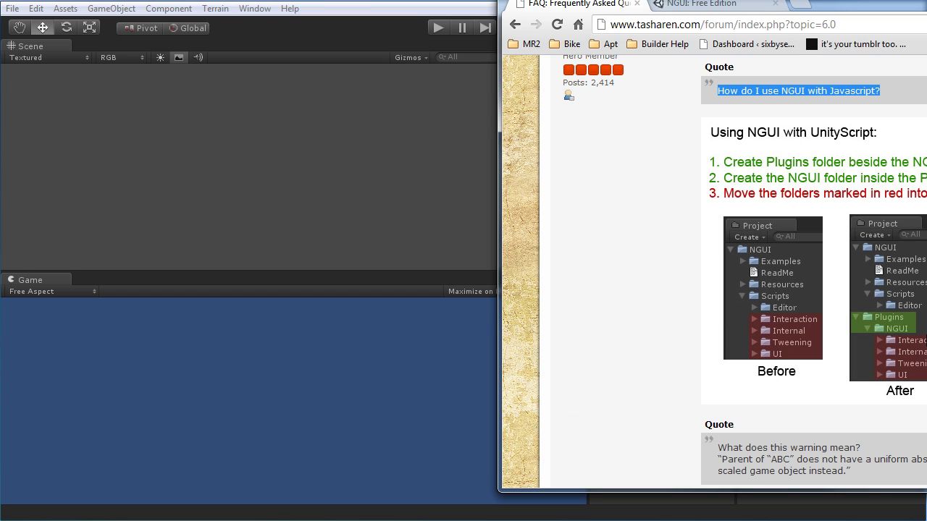
drag(905, 6, 874, 21)
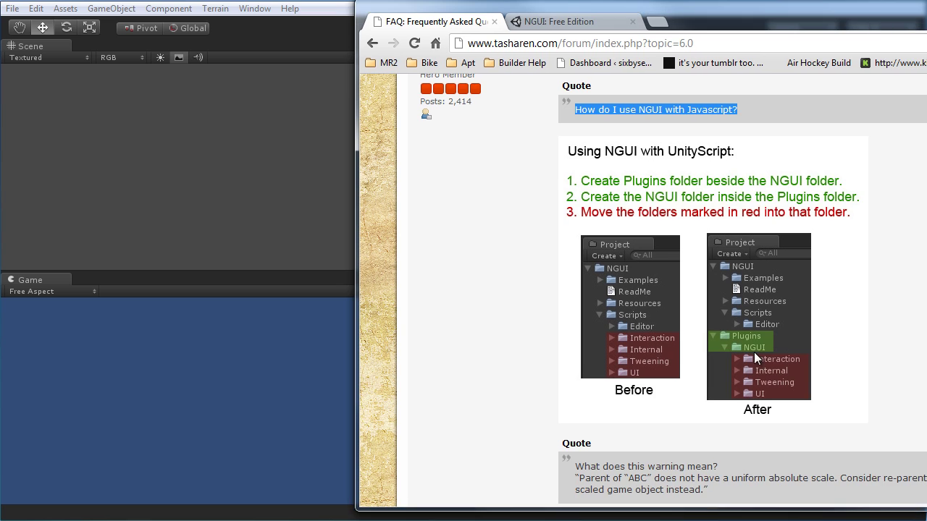
- Switch back to Unity and create a folder named Plugins beside the NGUI folder in the project
key(alt+Tab)
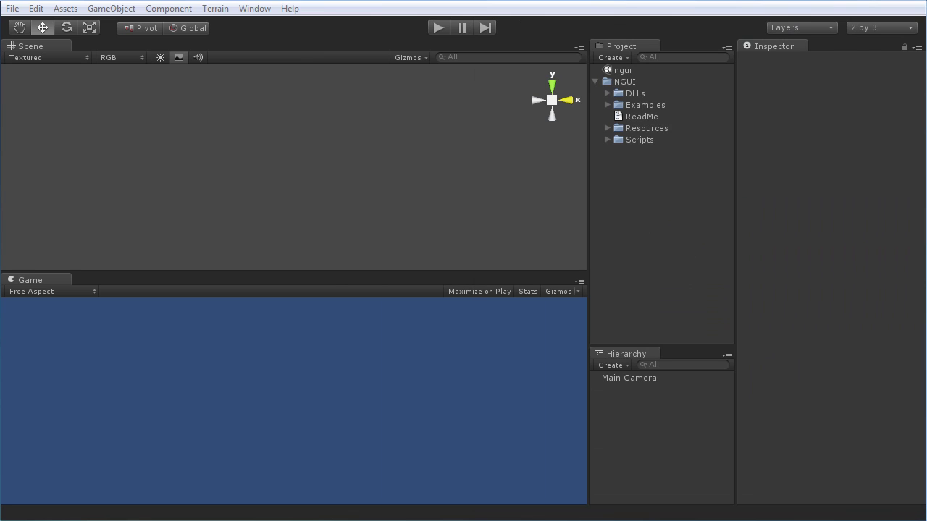
right_click(635, 192)
mouse_move(681, 202)
click(860, 200)
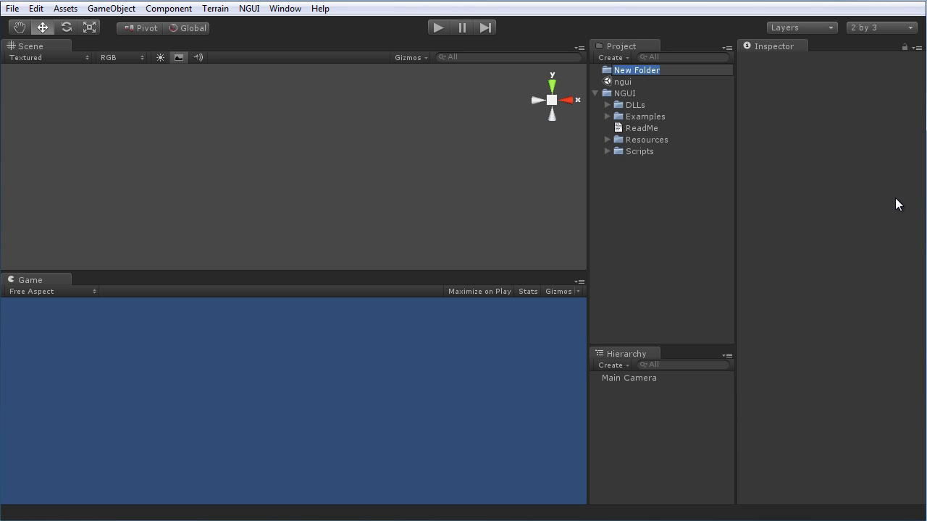
text(Plugins)
key(Return)
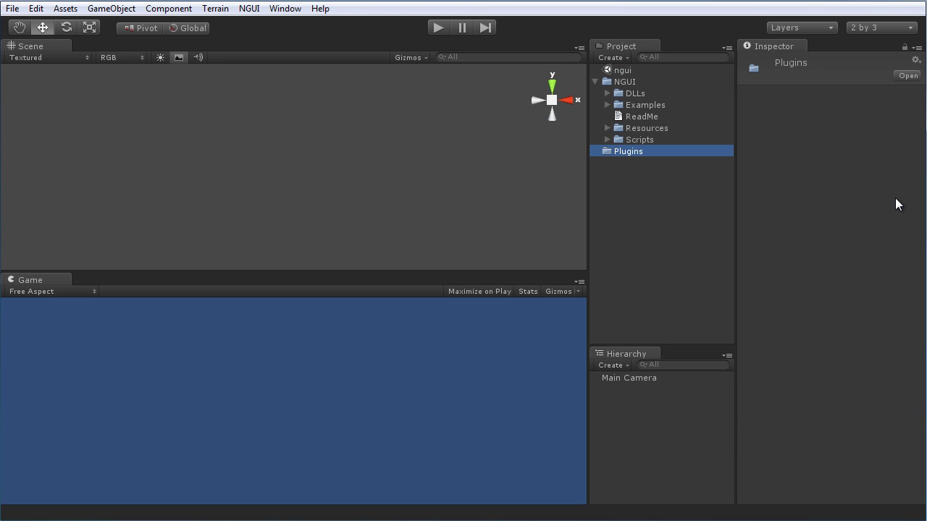
- Create a subfolder named NGUI inside the Plugins folder
right_click(643, 150)
click(837, 160)
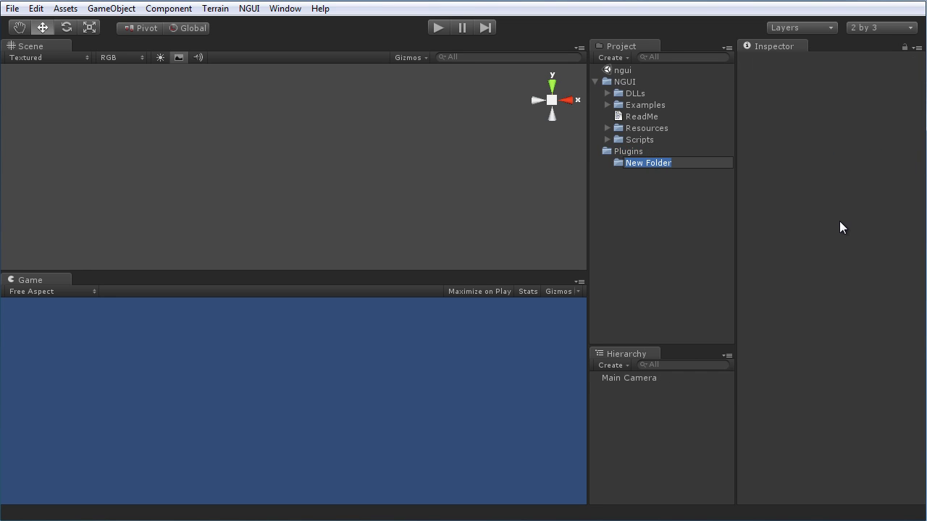
text(NGUI)
key(Return)
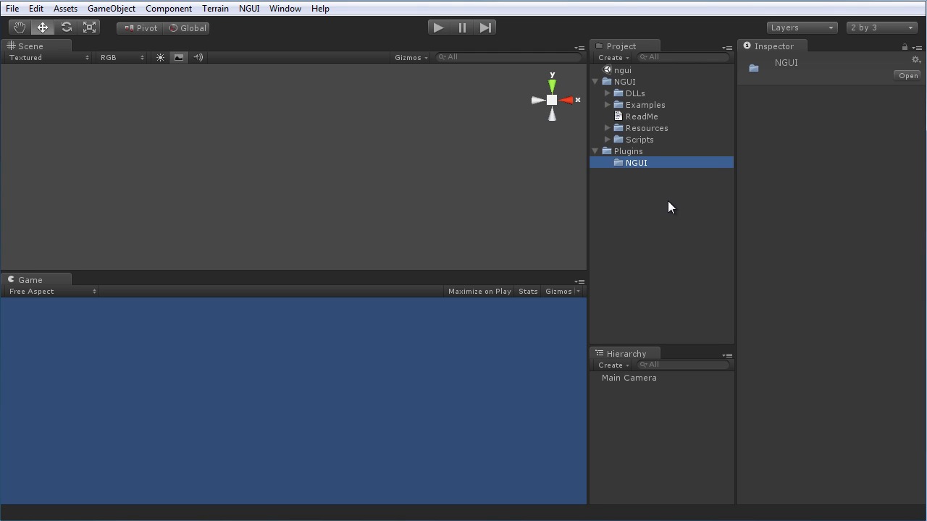
- Check the subfolders inside NGUI's Scripts folder, and collapse the Scripts and original NGUI folders
click(607, 139)
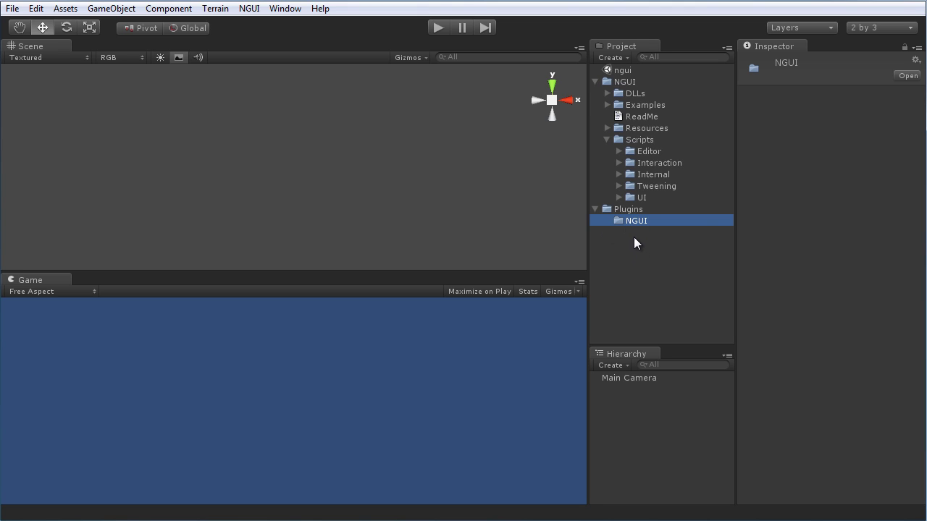
click(608, 139)
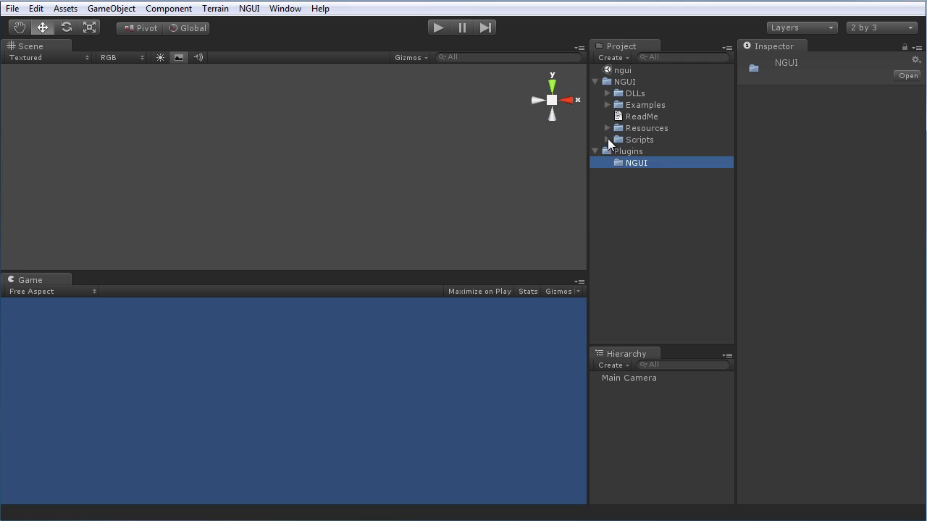
click(595, 82)
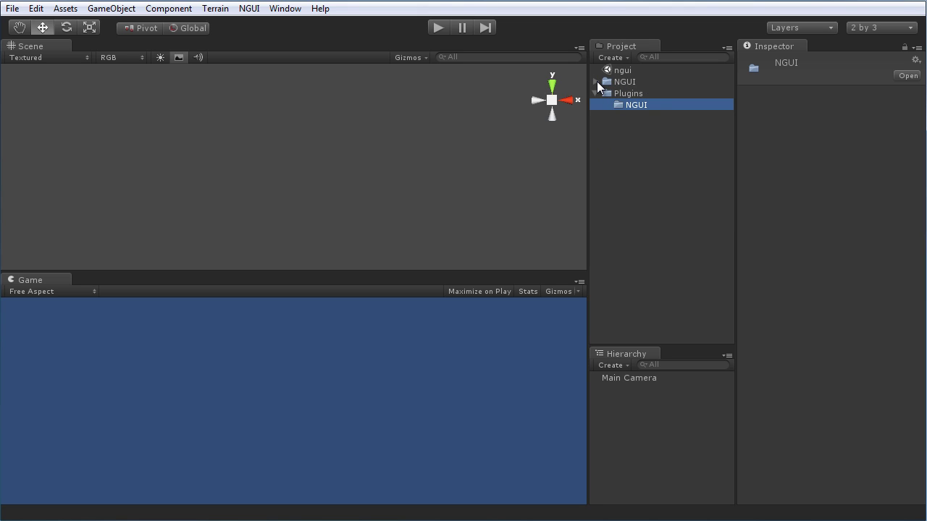
- Move the Interaction, Internal, Tweening and UI folders from NGUI's Scripts folder into the NGUI folder under Plugins, and collapse the folder tree
click(595, 81)
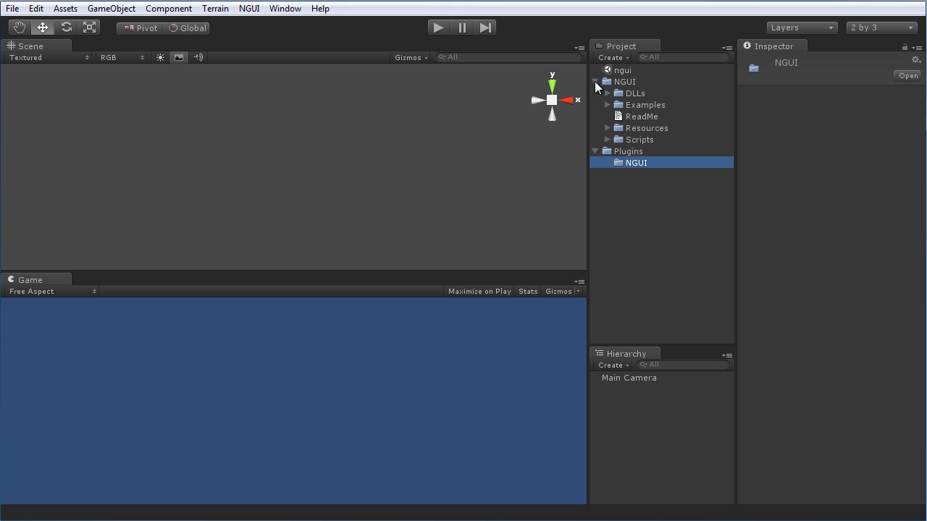
click(606, 140)
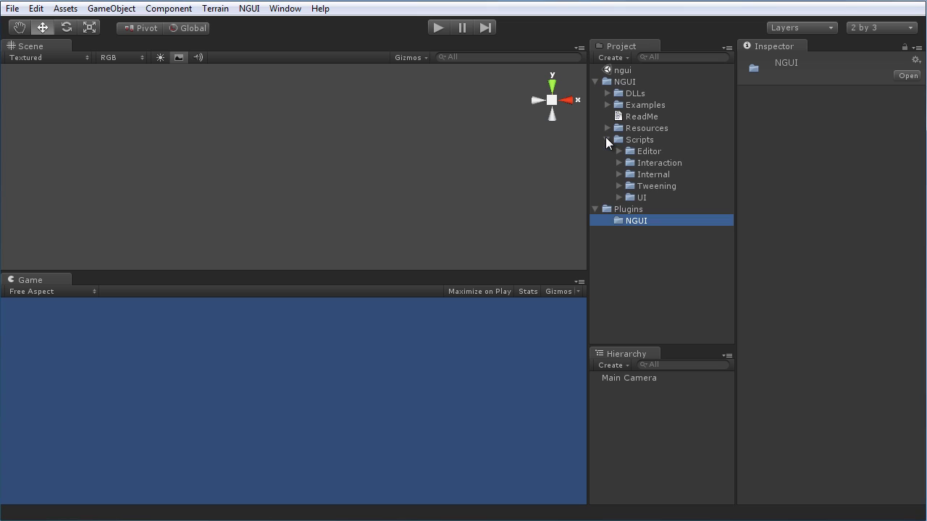
click(662, 163)
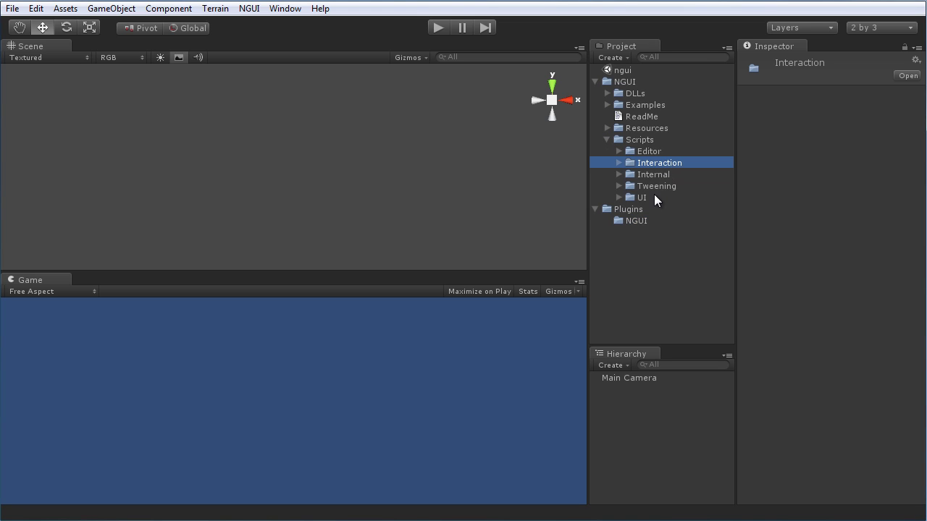
shift+click(642, 197)
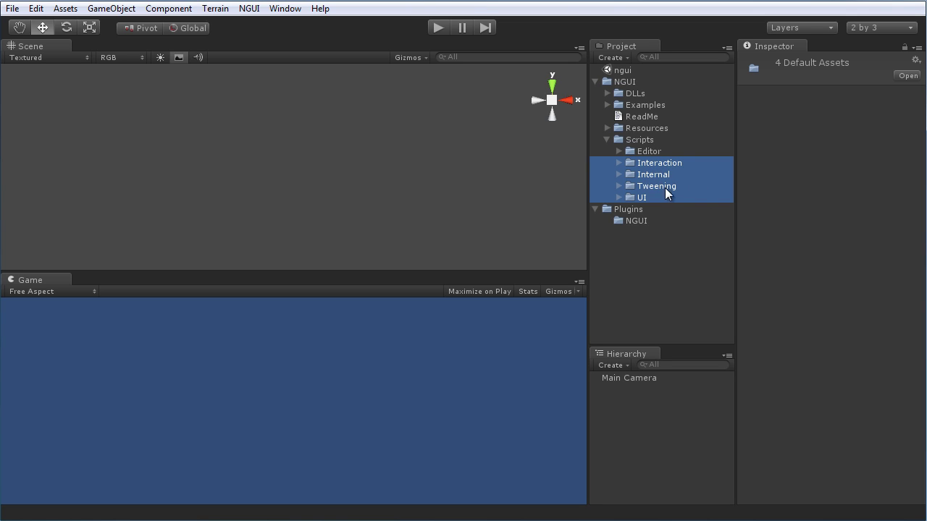
drag(659, 166, 632, 222)
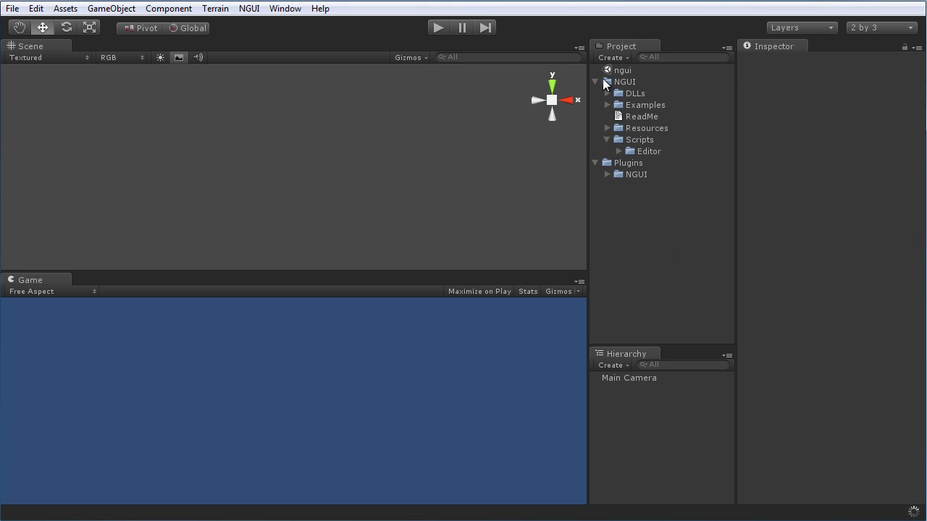
click(607, 139)
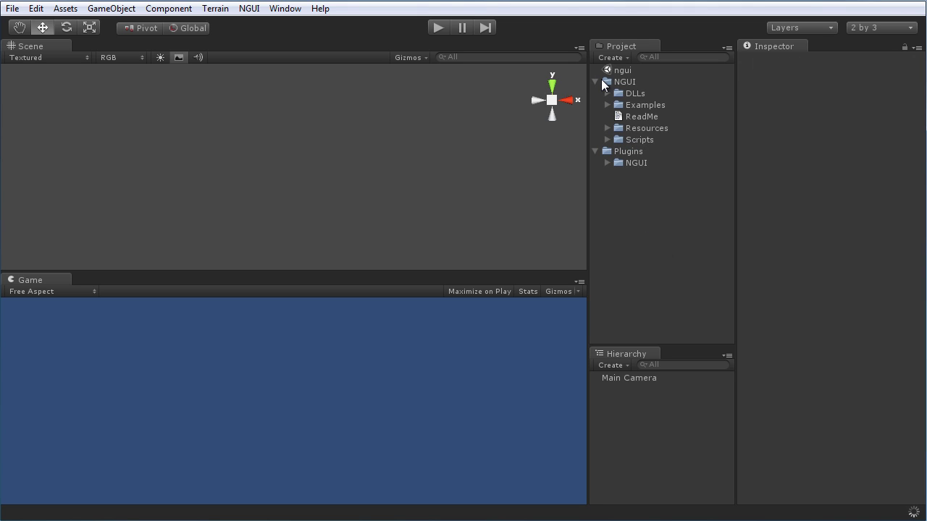
click(595, 82)
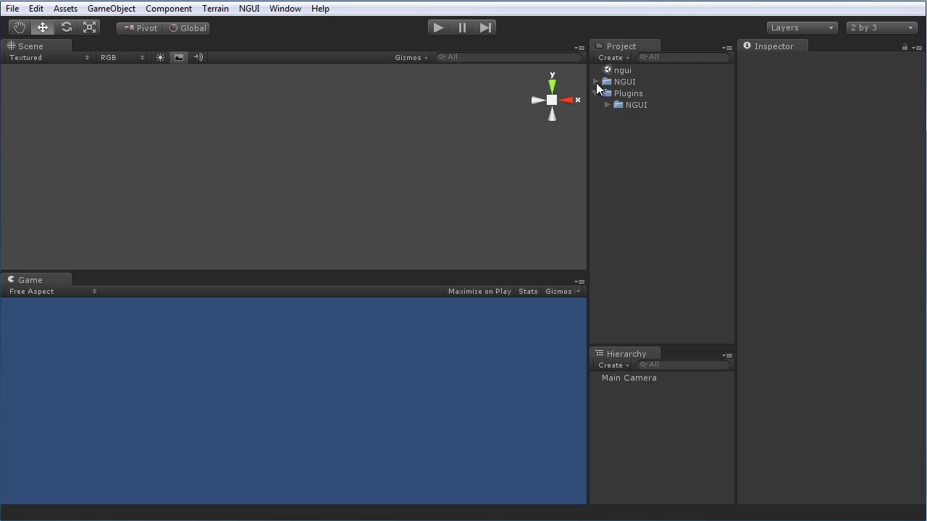
click(596, 94)
- Enlarge the Game view, run the scene briefly in play mode and stop it, and adjust the Scene and Game split
drag(374, 273, 372, 229)
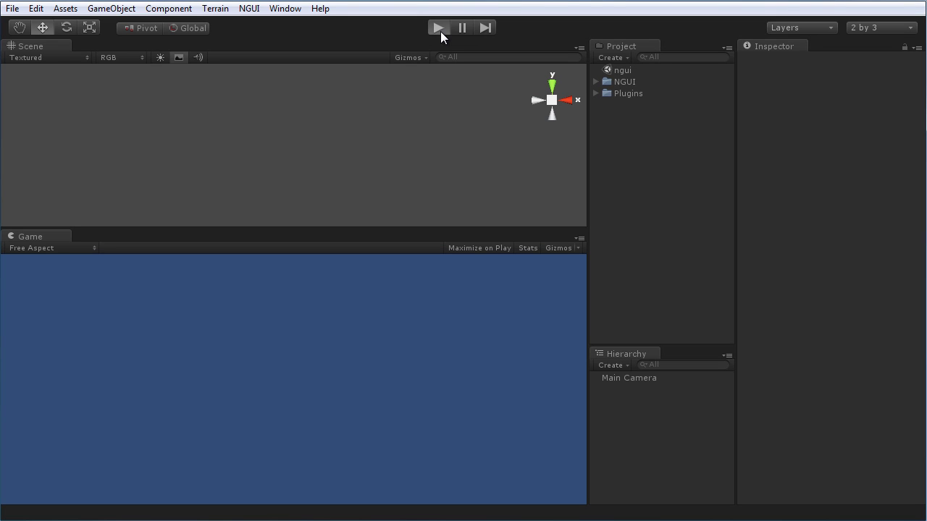
click(440, 31)
click(438, 27)
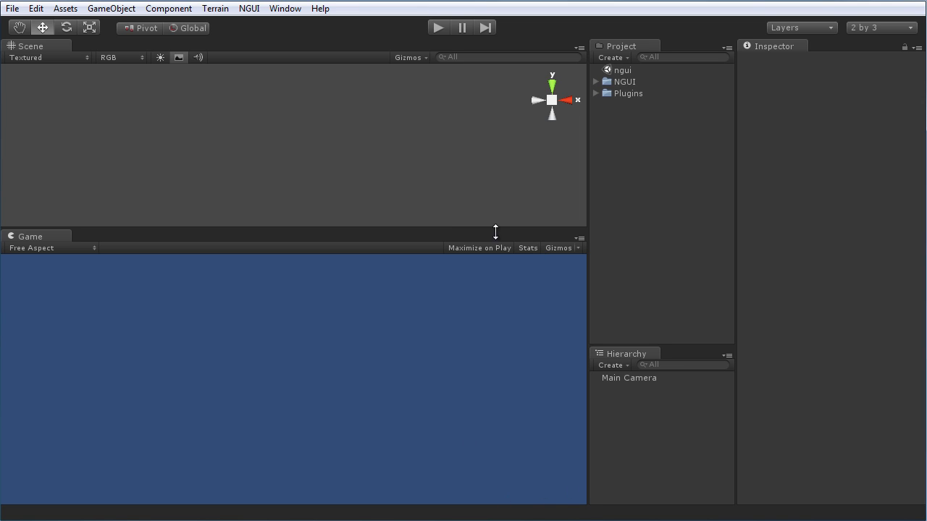
drag(449, 224, 461, 257)
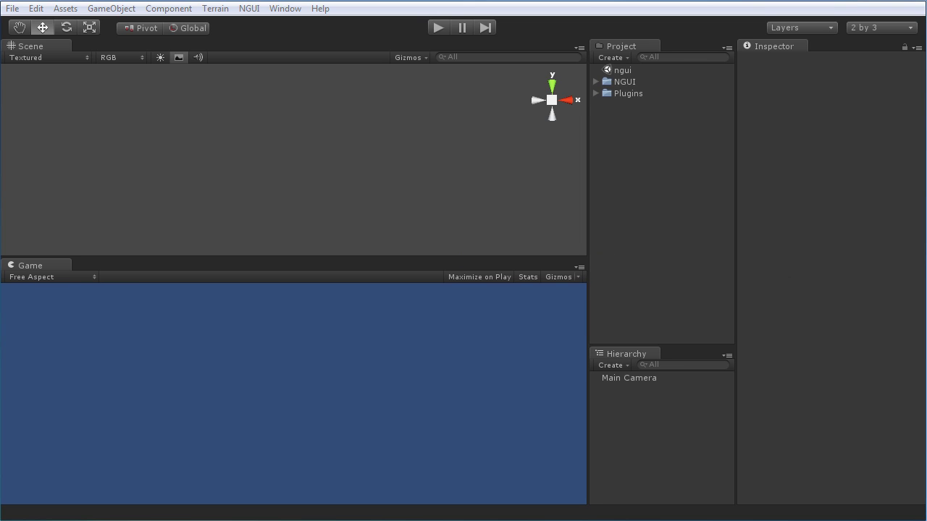